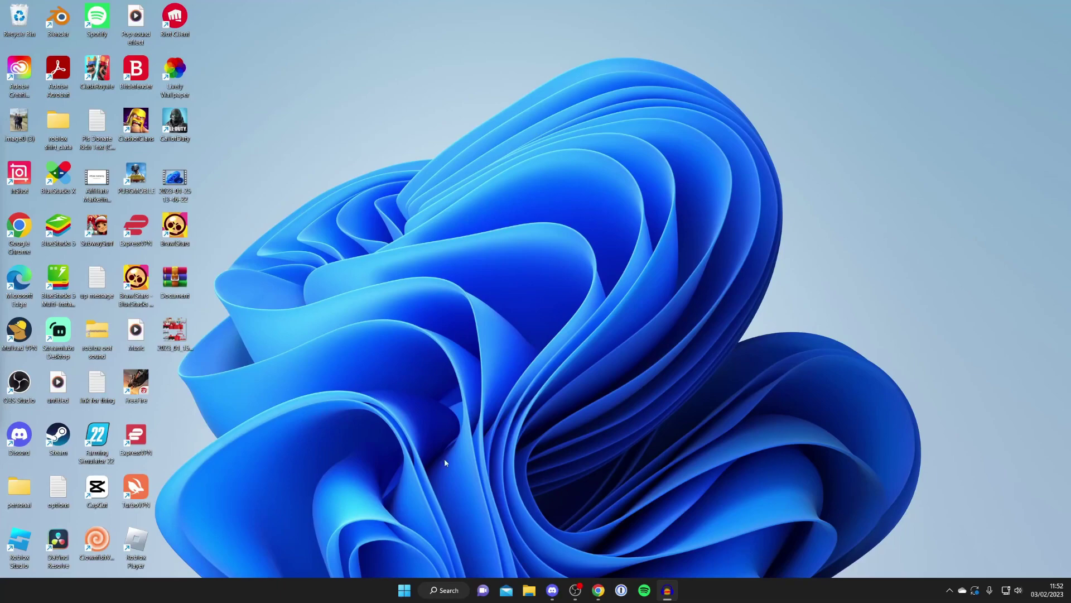
Launch Google Chrome from the Windows taskbar, landing on google.com.
click(598, 590)
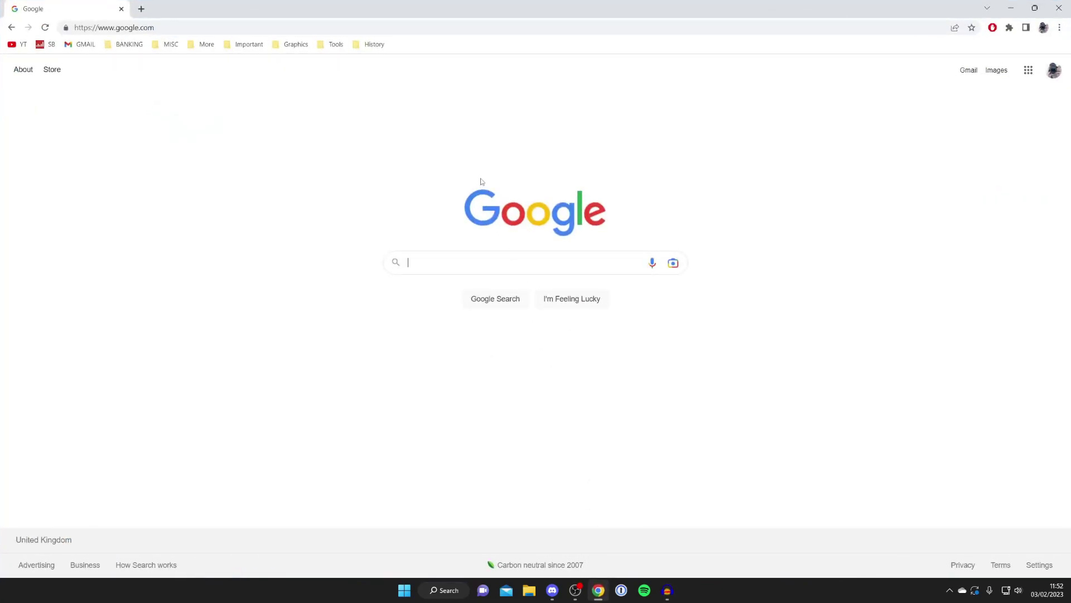
Search Google for 'capcut'.
click(436, 258)
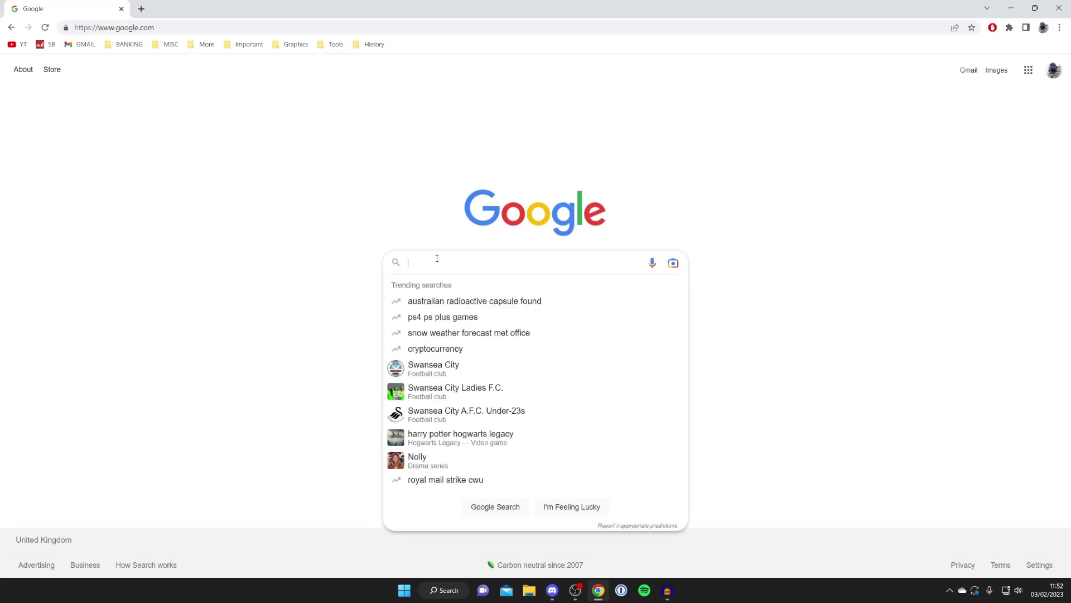
text(capcut)
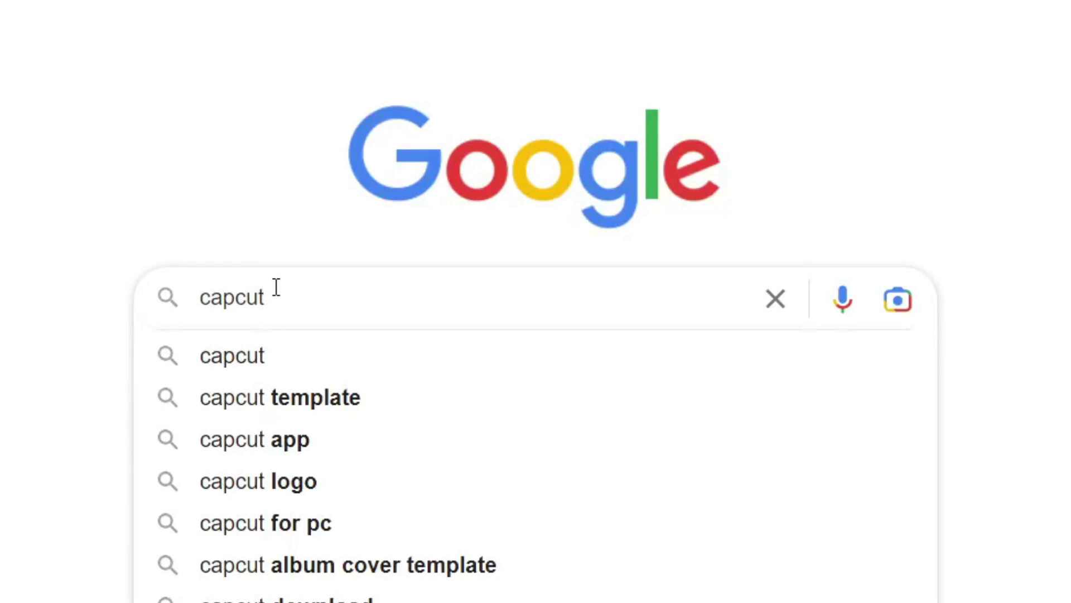
key(Return)
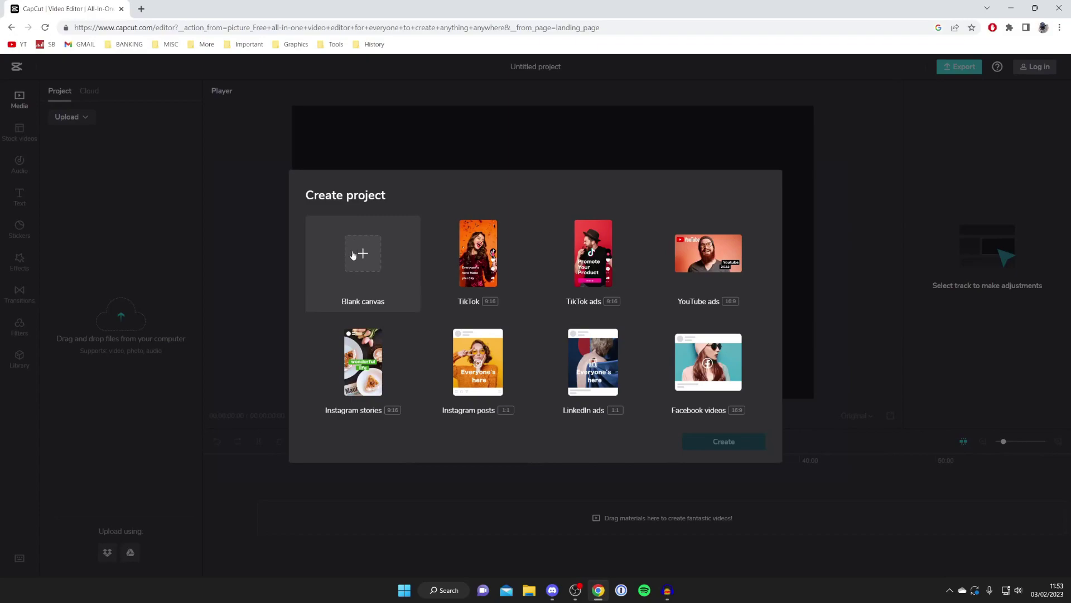
Create a Blank canvas project, opening an empty Untitled project.
click(372, 264)
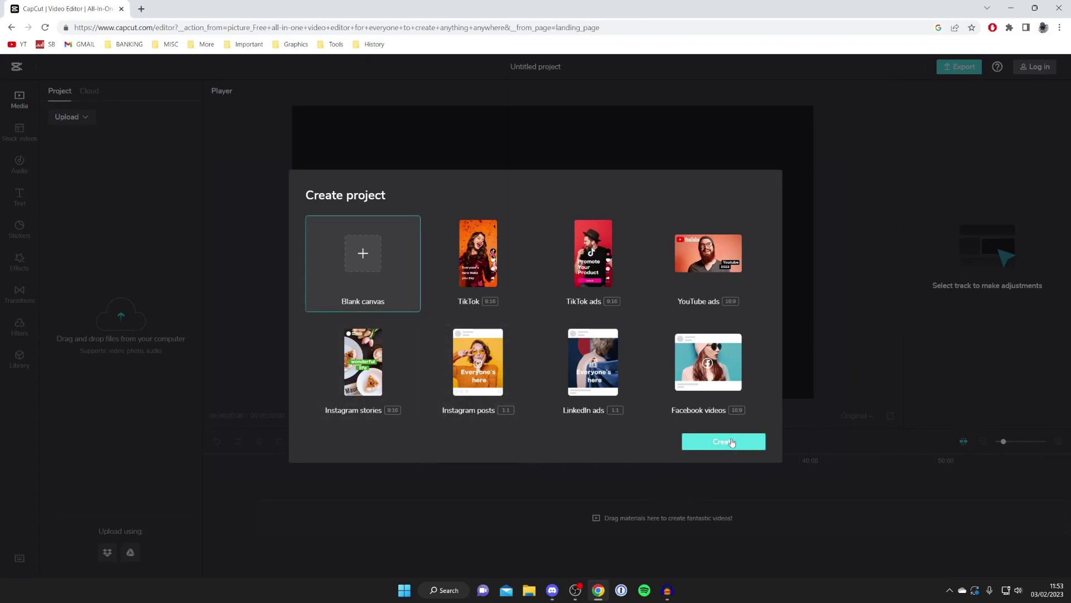
click(687, 441)
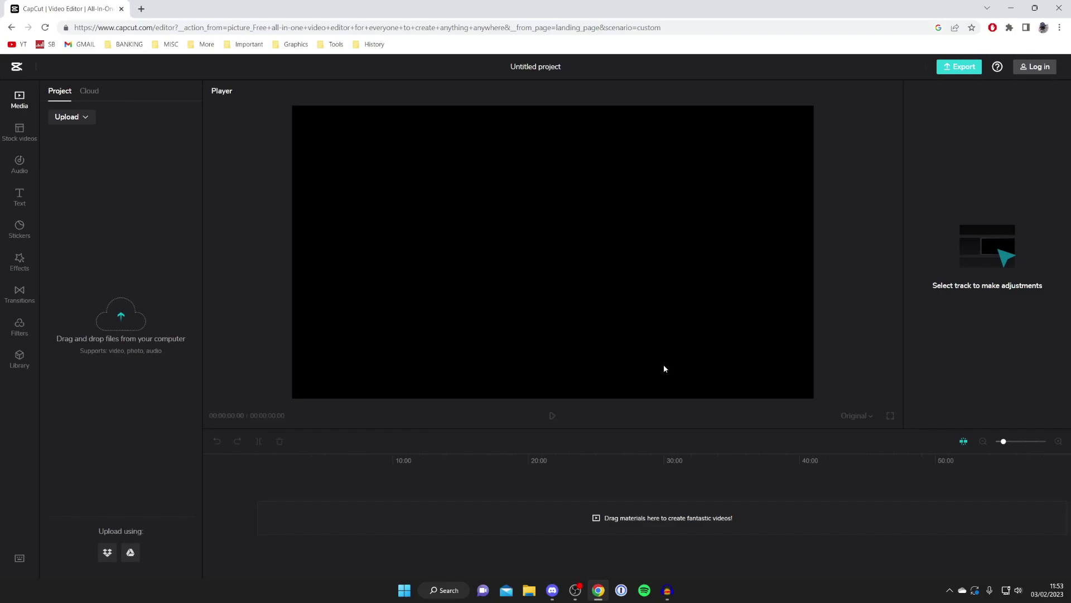
drag(664, 368, 119, 292)
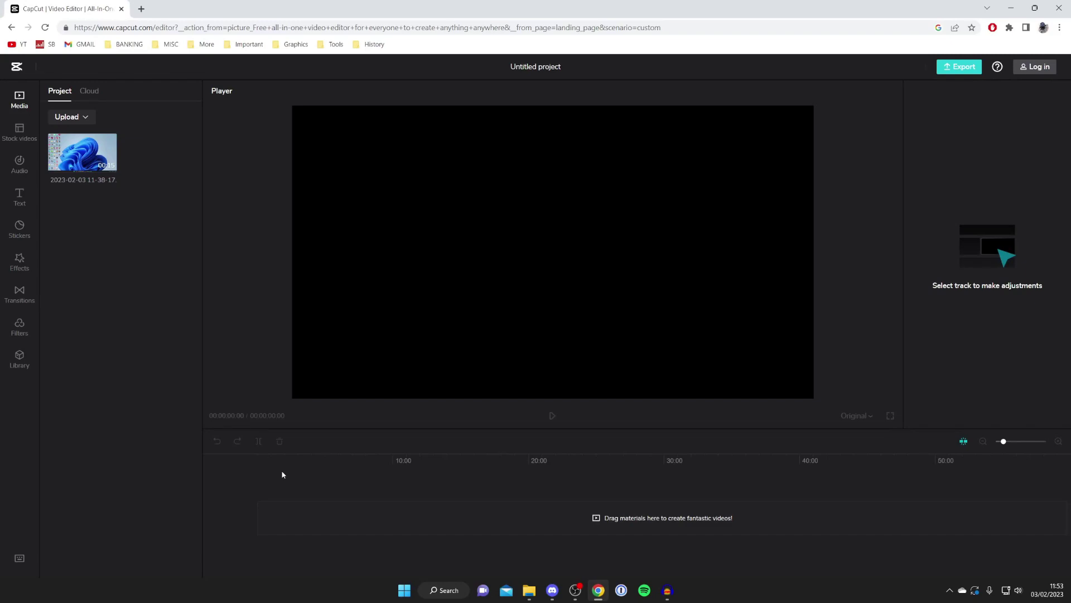
click(110, 167)
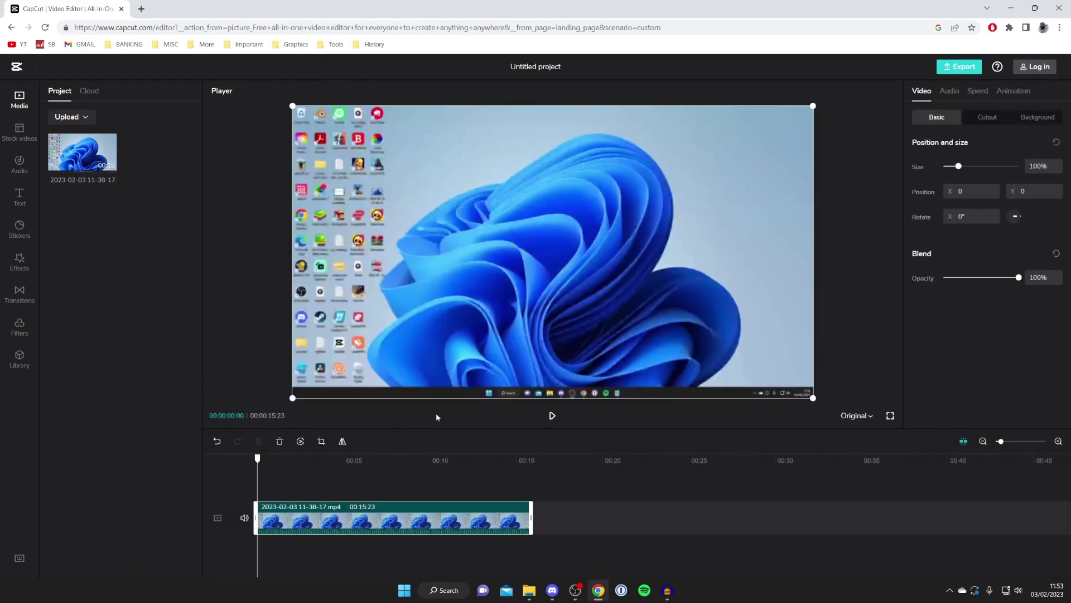
Play and pause the clip, then set the playhead back to 00:05:21.
click(551, 416)
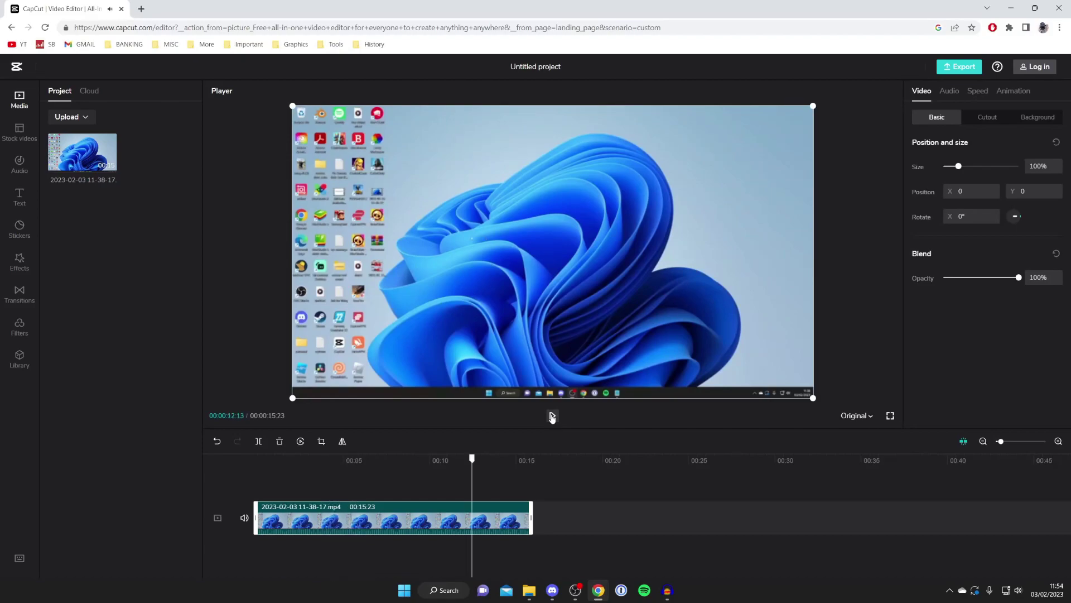
click(552, 416)
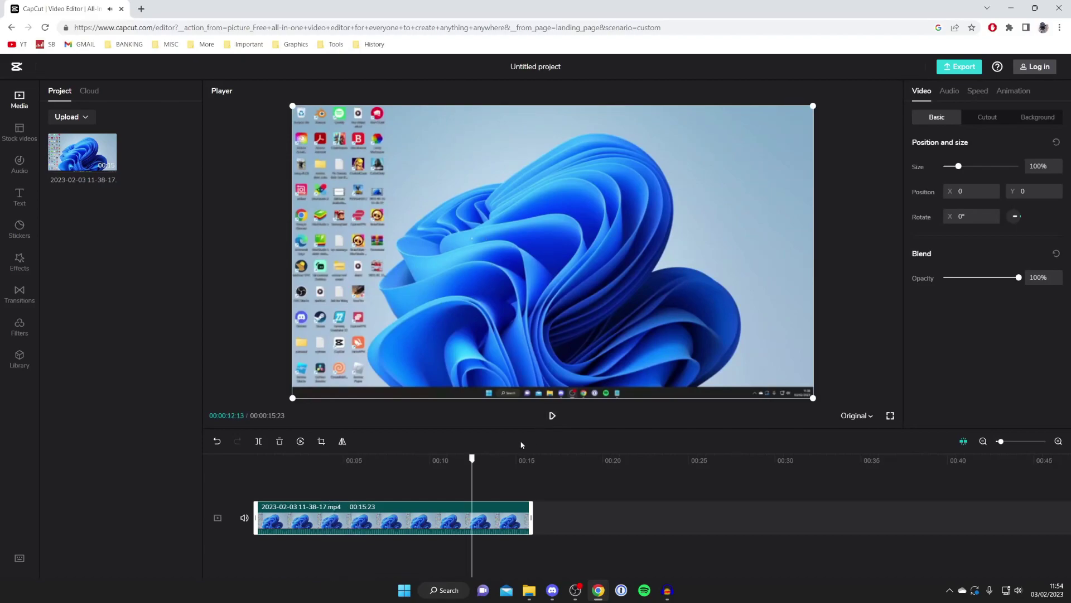
click(356, 459)
drag(357, 458, 256, 459)
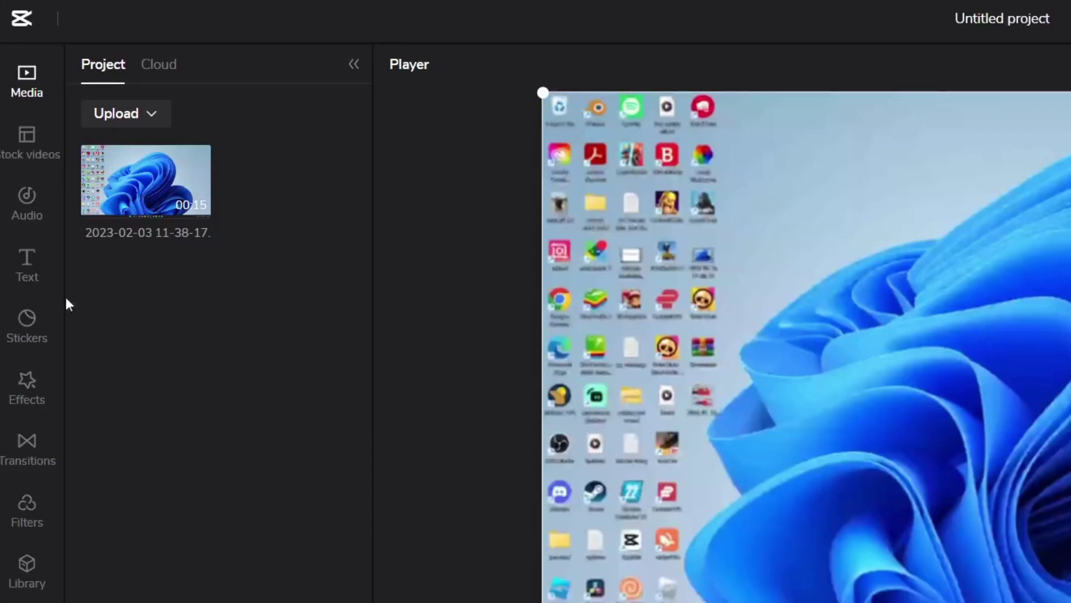
Set the Auto captions recognition language under Text to British English.
click(27, 276)
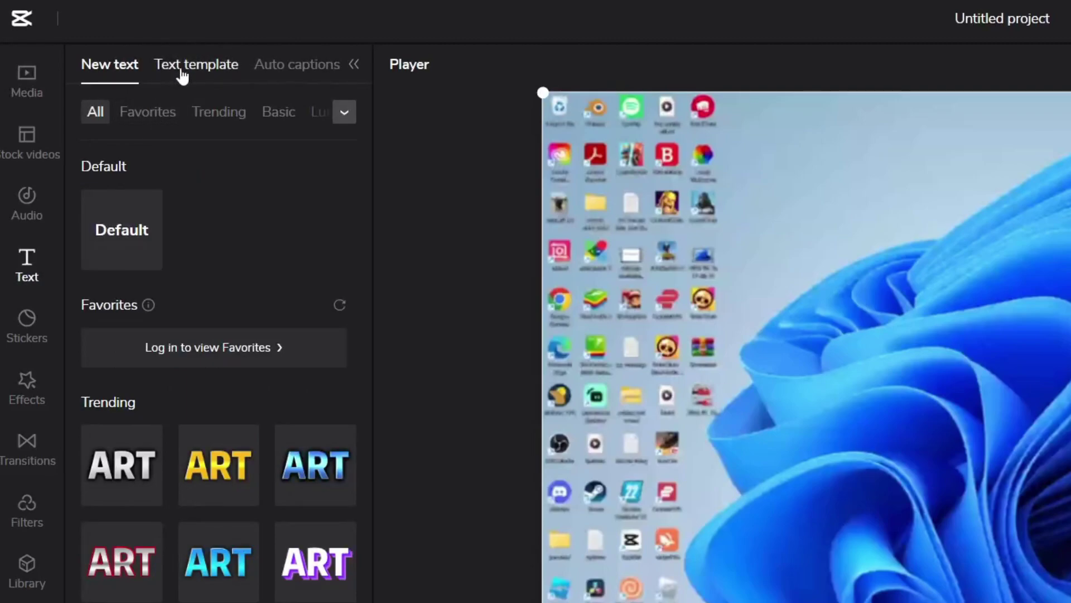
click(287, 78)
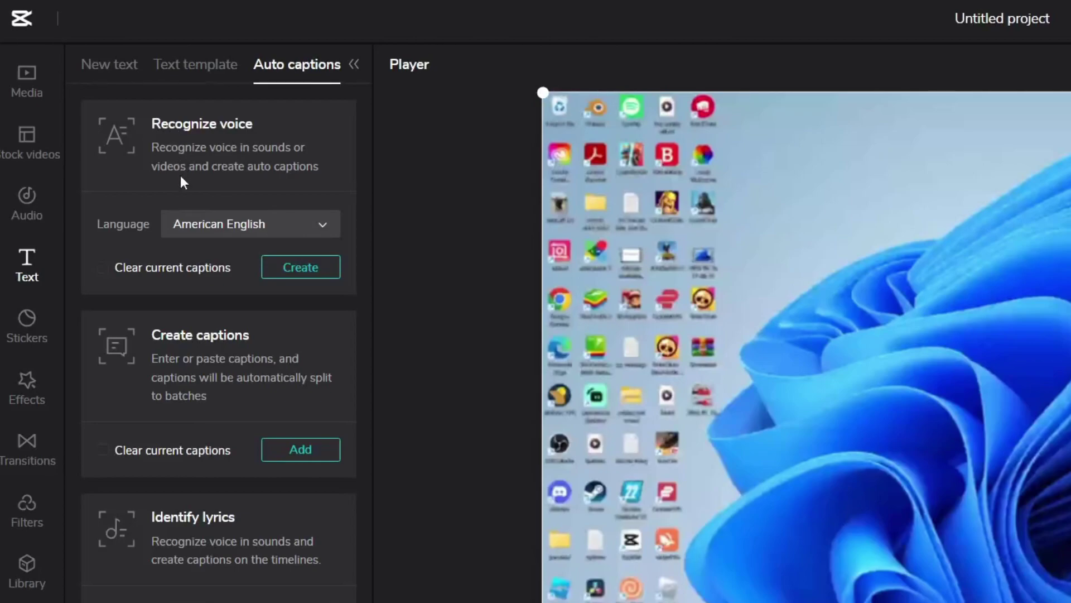
click(217, 228)
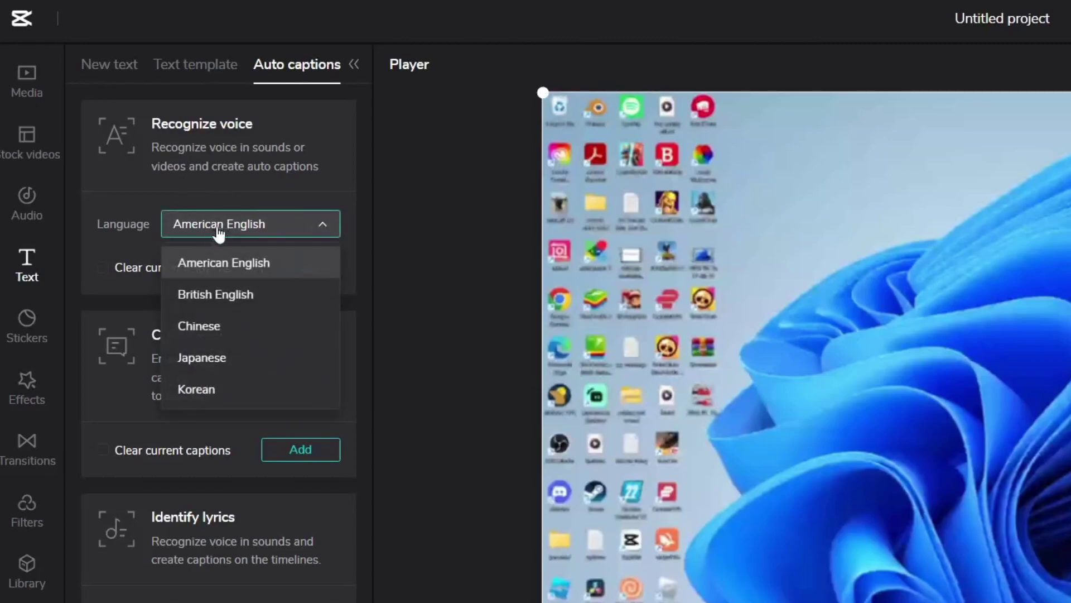
click(231, 306)
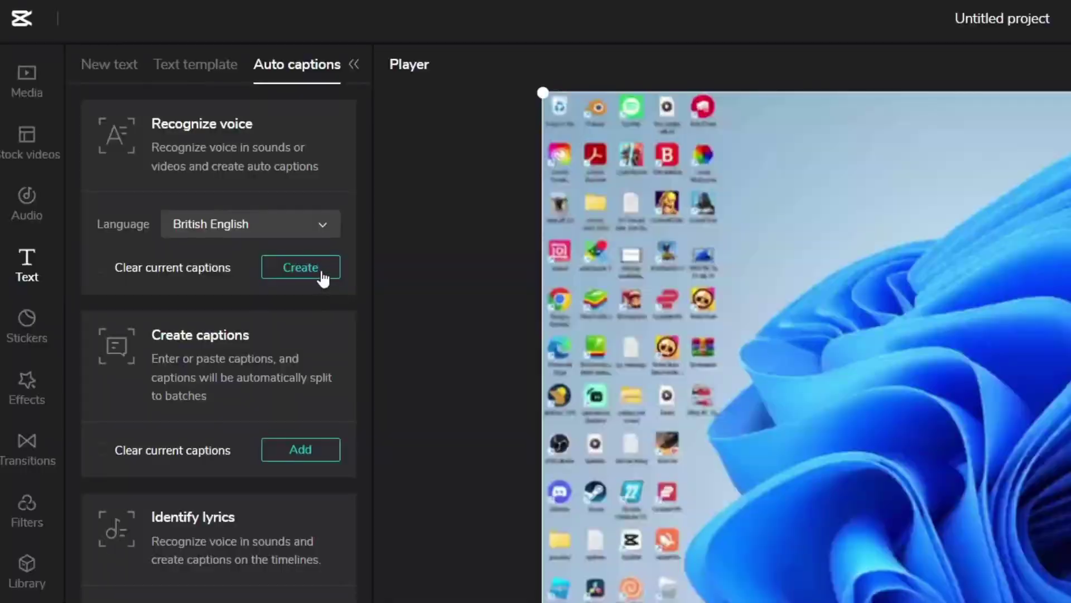
Generate auto captions from the speech, then play and scrub to check the six caption segments.
click(164, 198)
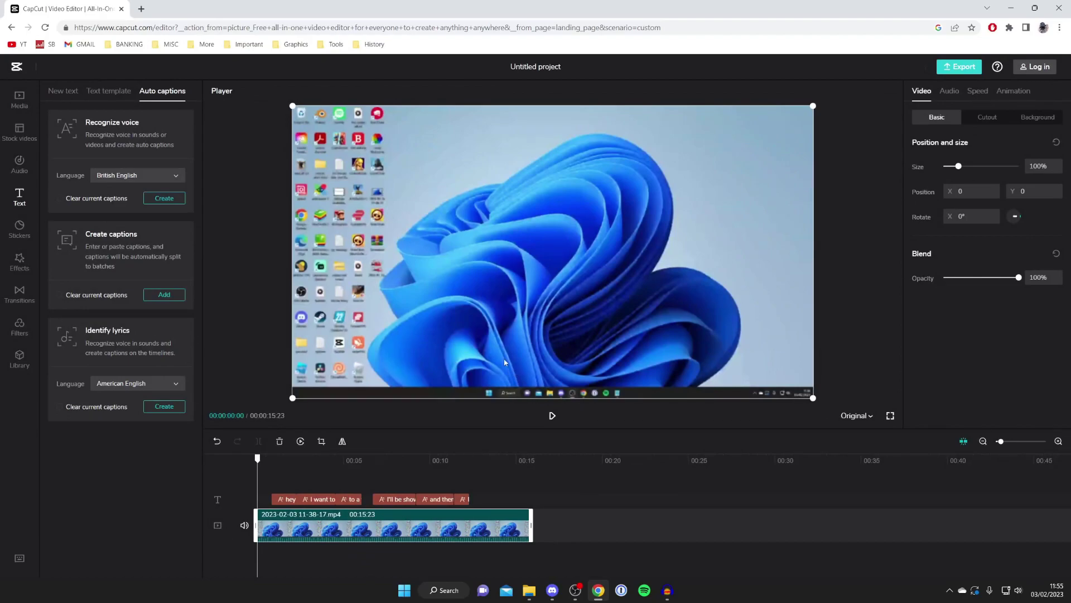
click(552, 416)
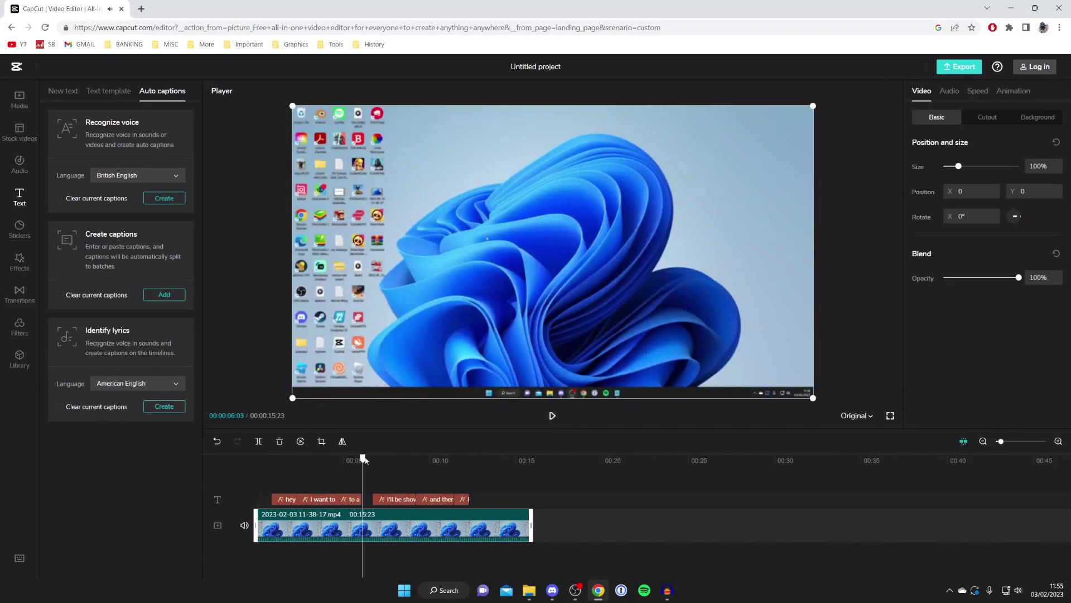
drag(363, 458, 284, 459)
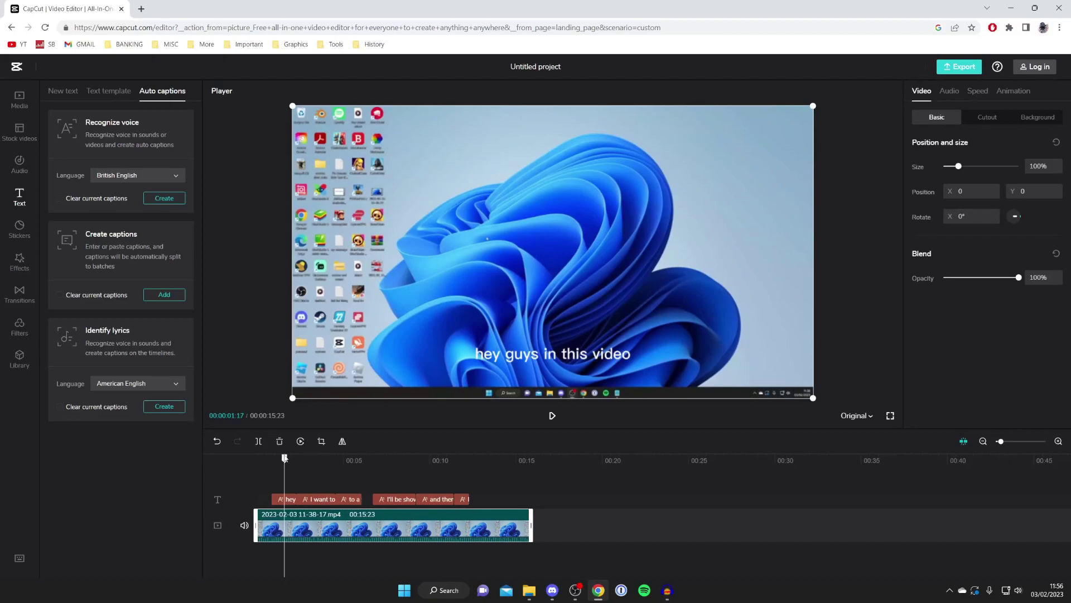
click(291, 499)
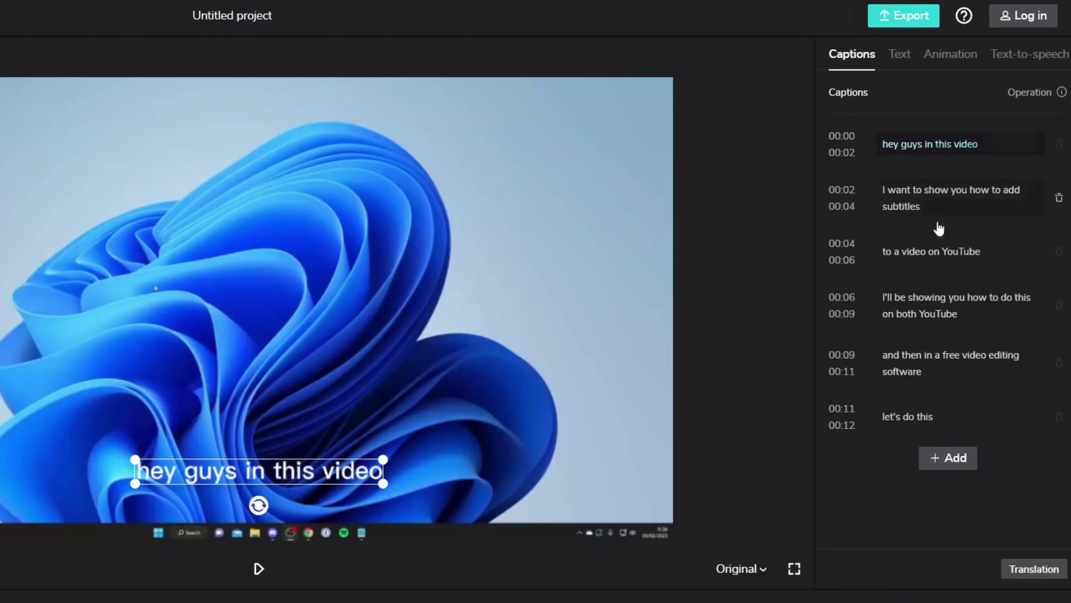
Replace the first caption's lowercase 'h' with a capital 'H'.
click(918, 144)
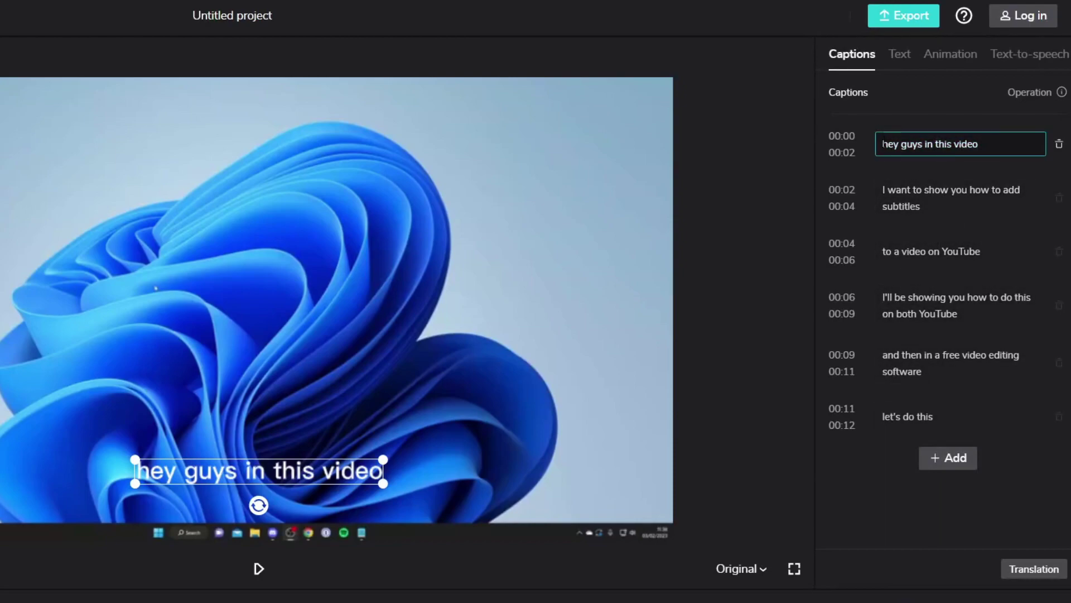
key(BackSpace)
text(H)
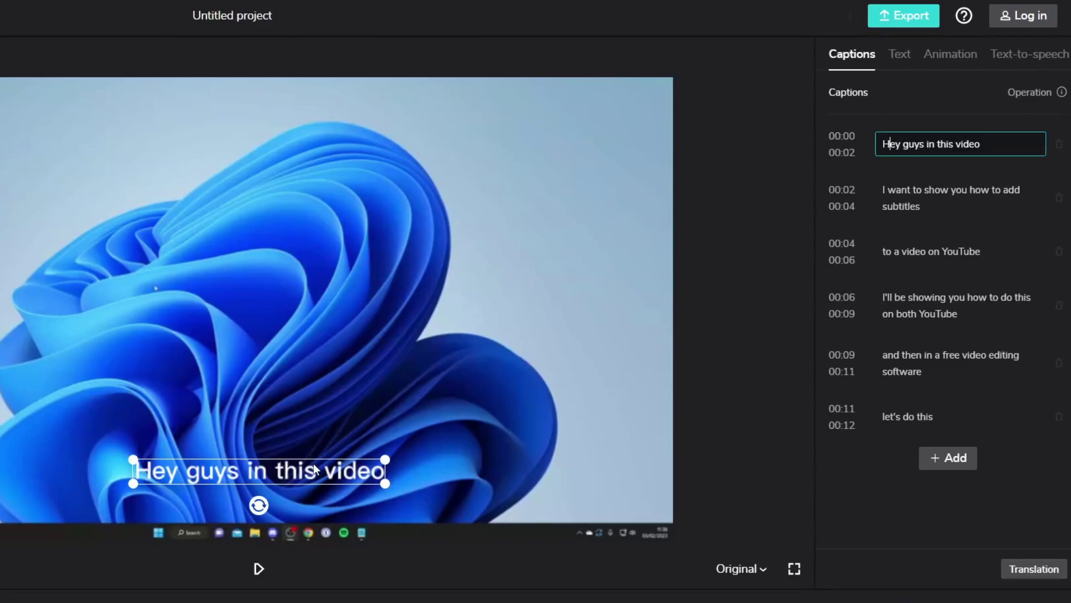
Pick IndivisibleAPP-Bold from the Text tab's font list for all captions.
click(900, 55)
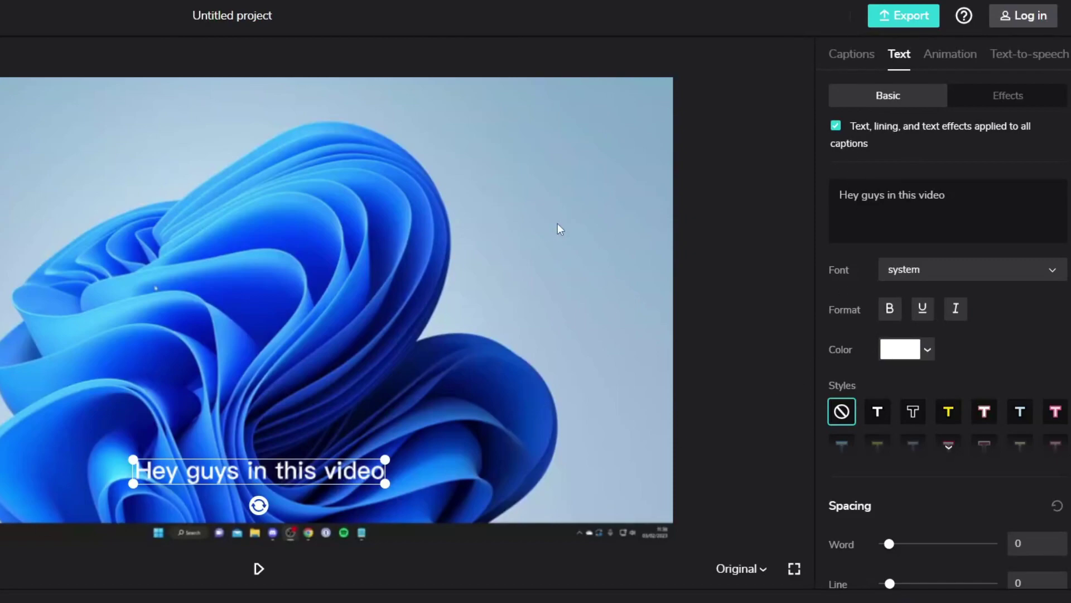
click(907, 276)
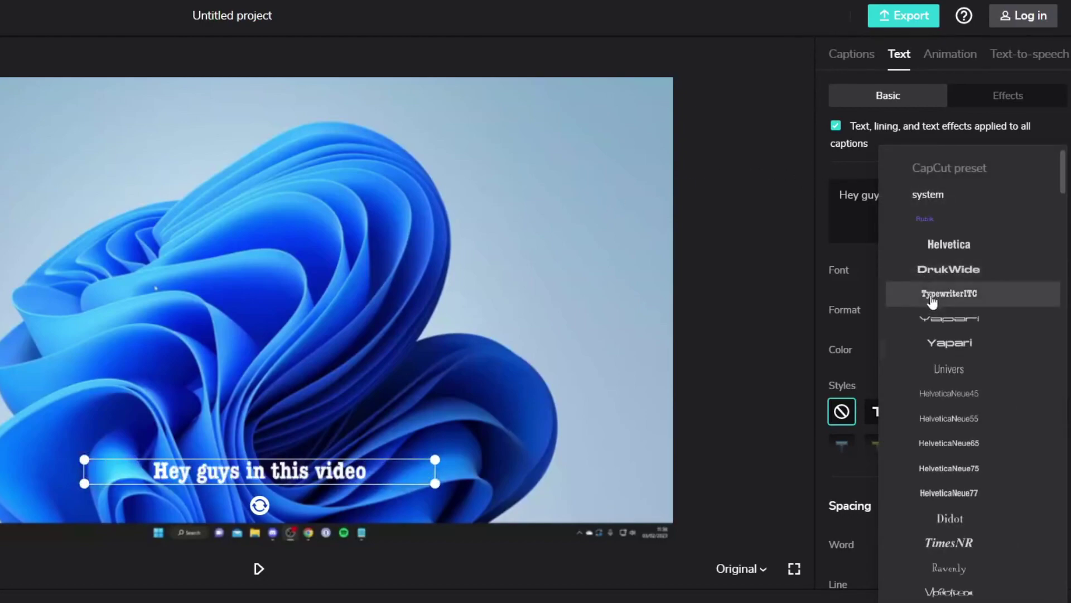
scroll(930, 549, down, 3)
scroll(943, 557, down, 7)
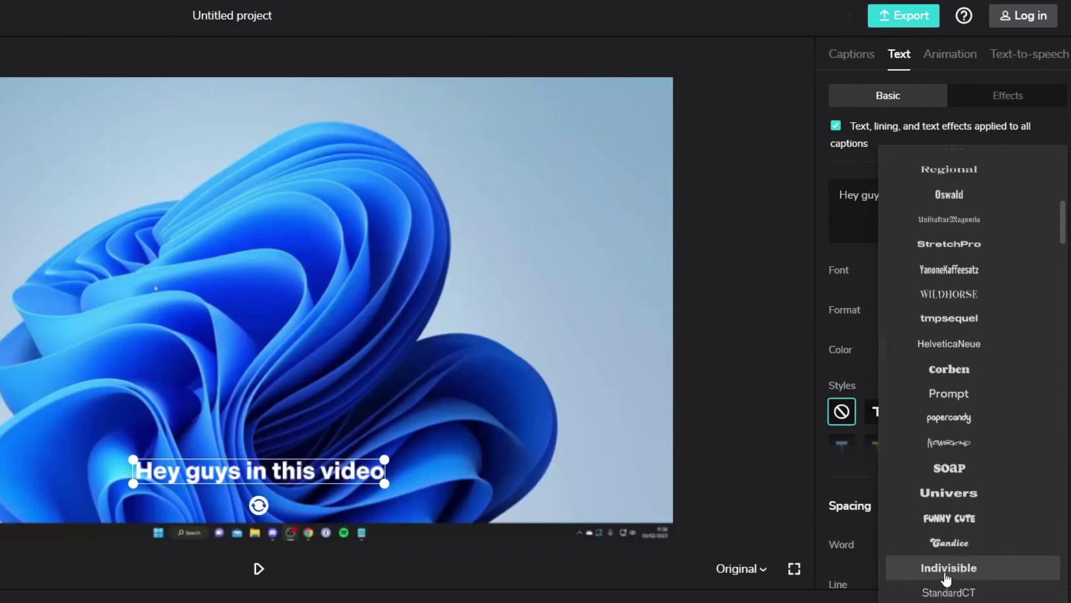
click(946, 569)
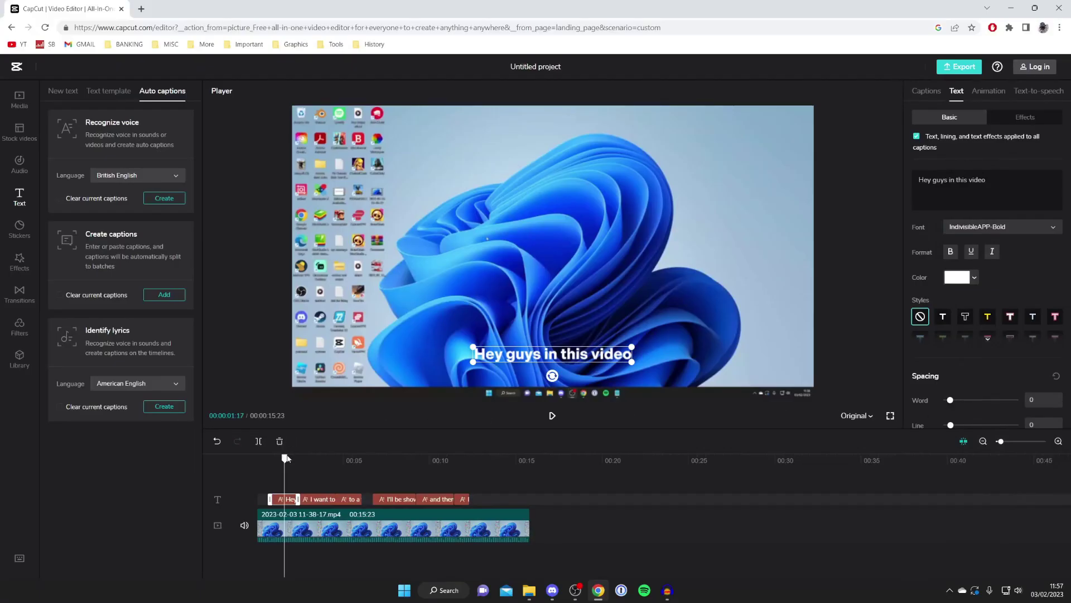
mouse_move(287, 457)
mouse_down()
mouse_move(375, 464)
mouse_move(289, 464)
mouse_up()
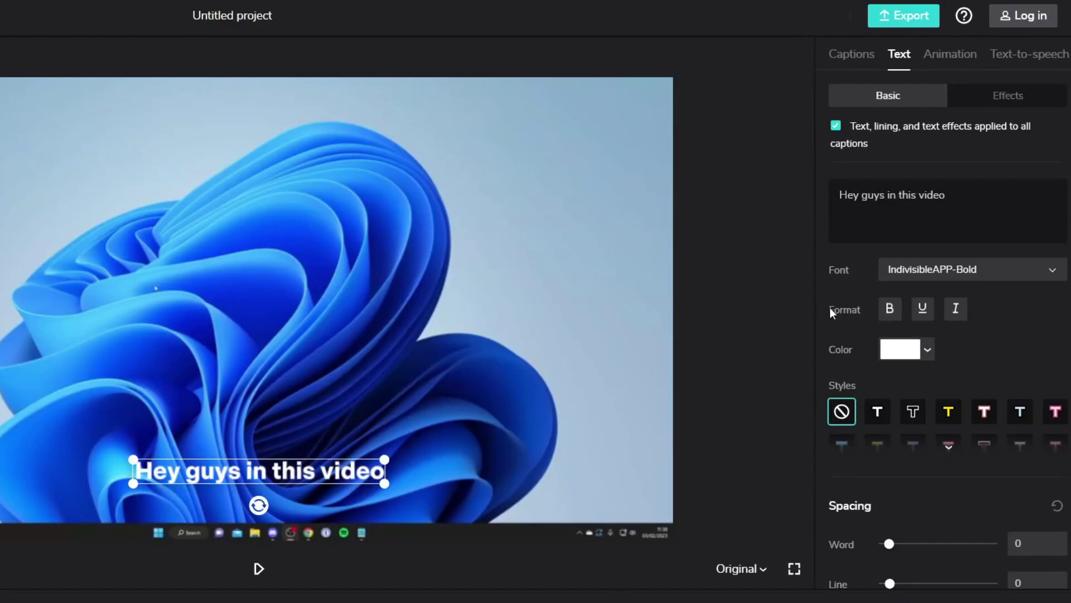
scroll(841, 313, down, 2)
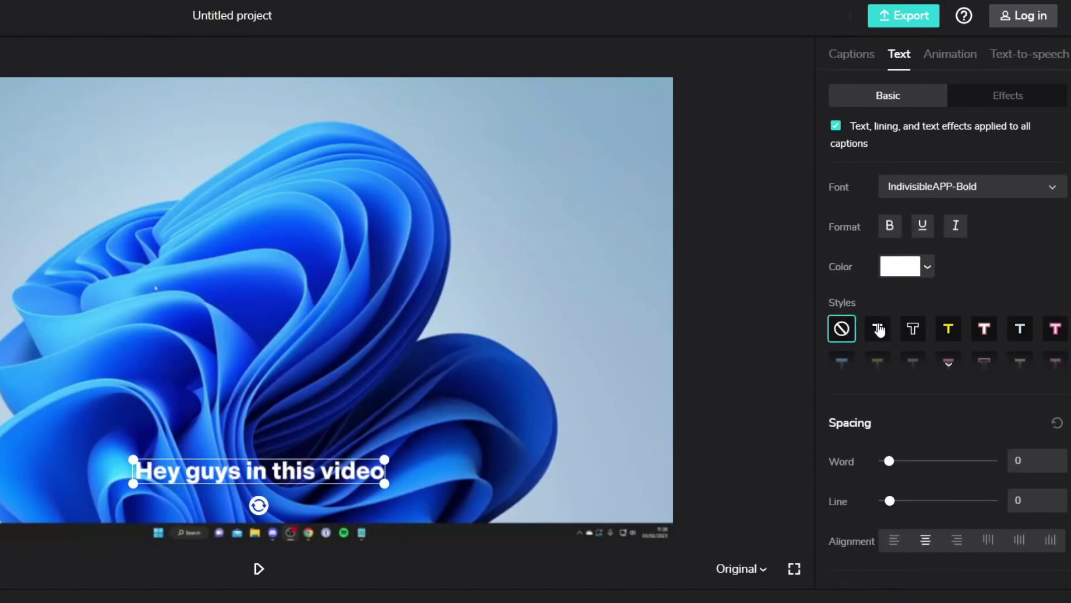
Set the caption Shadow colour to black and its Blur to 37%.
scroll(873, 334, down, 5)
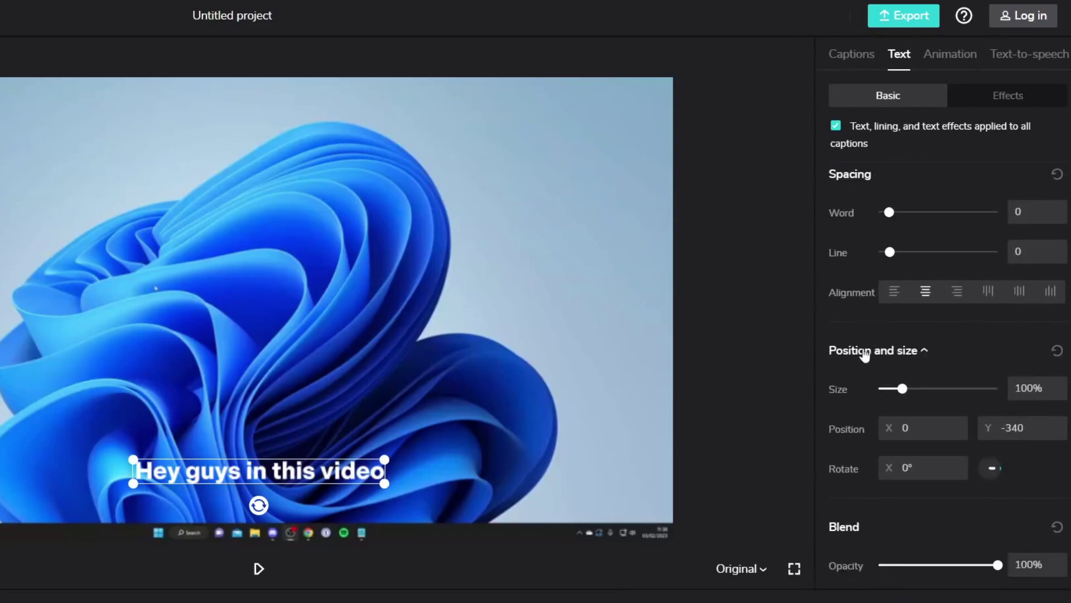
scroll(865, 352, down, 3)
scroll(838, 366, down, 3)
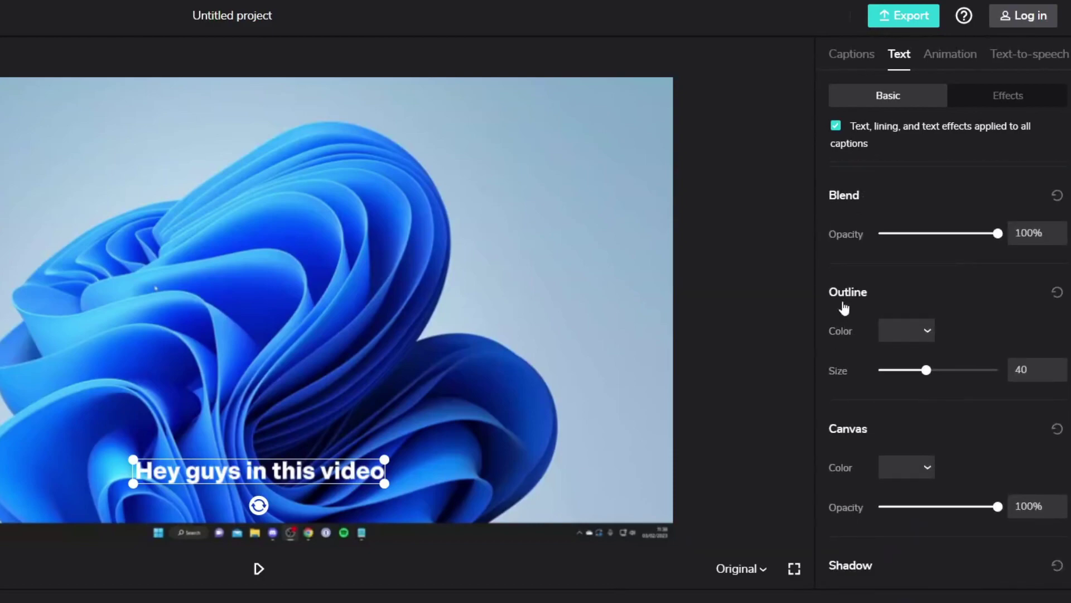
scroll(844, 308, down, 4)
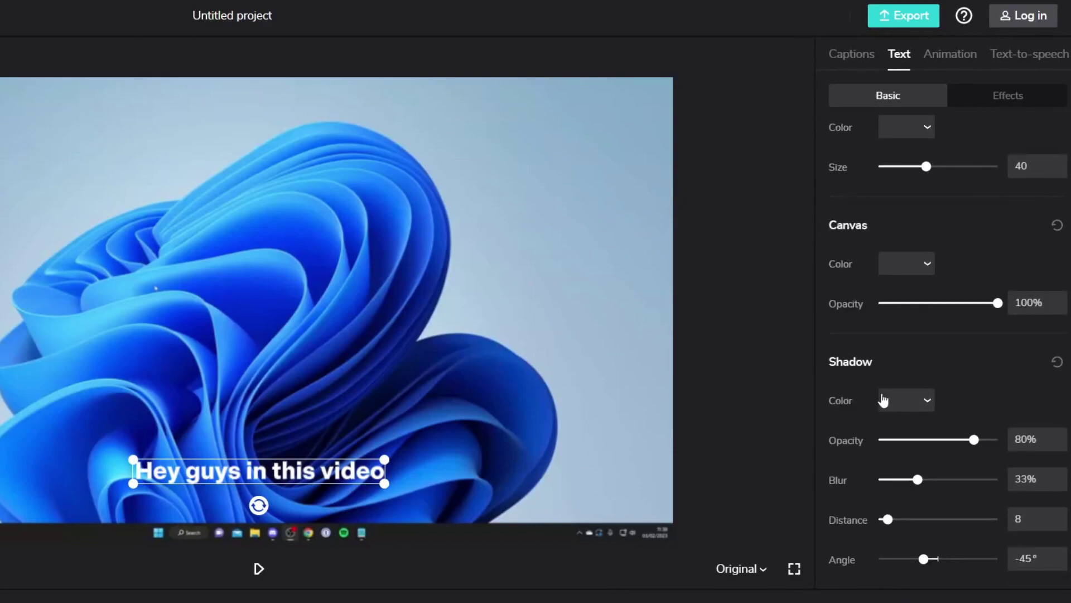
click(899, 406)
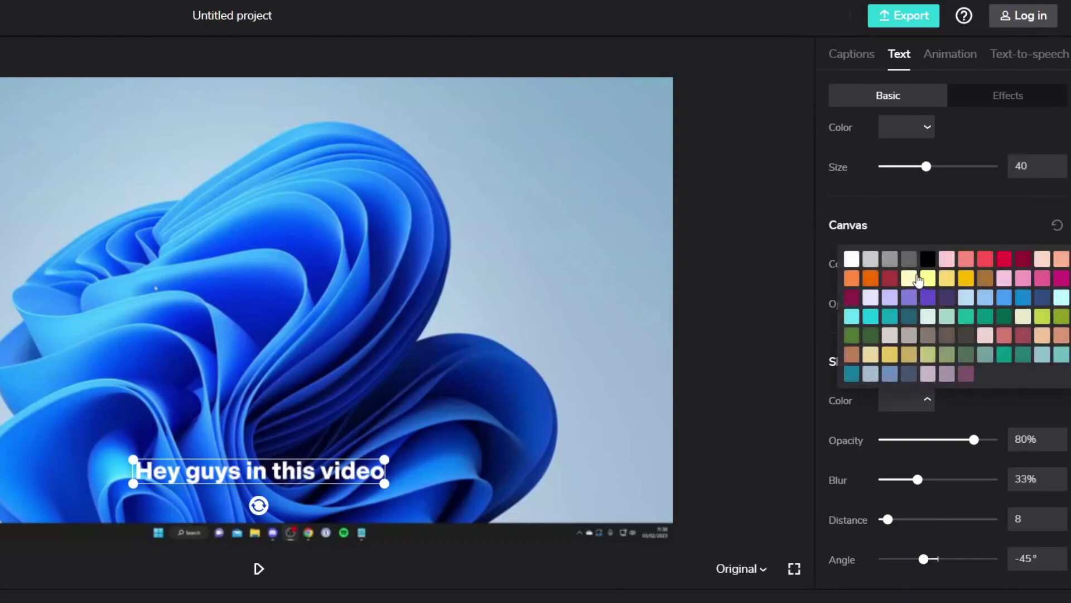
click(928, 260)
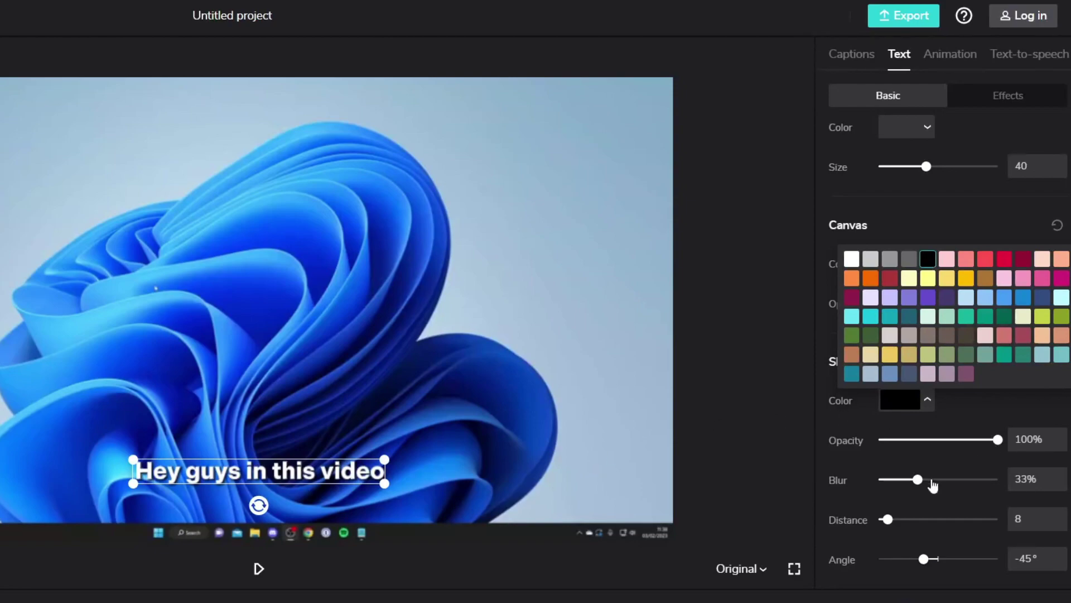
drag(918, 480, 926, 484)
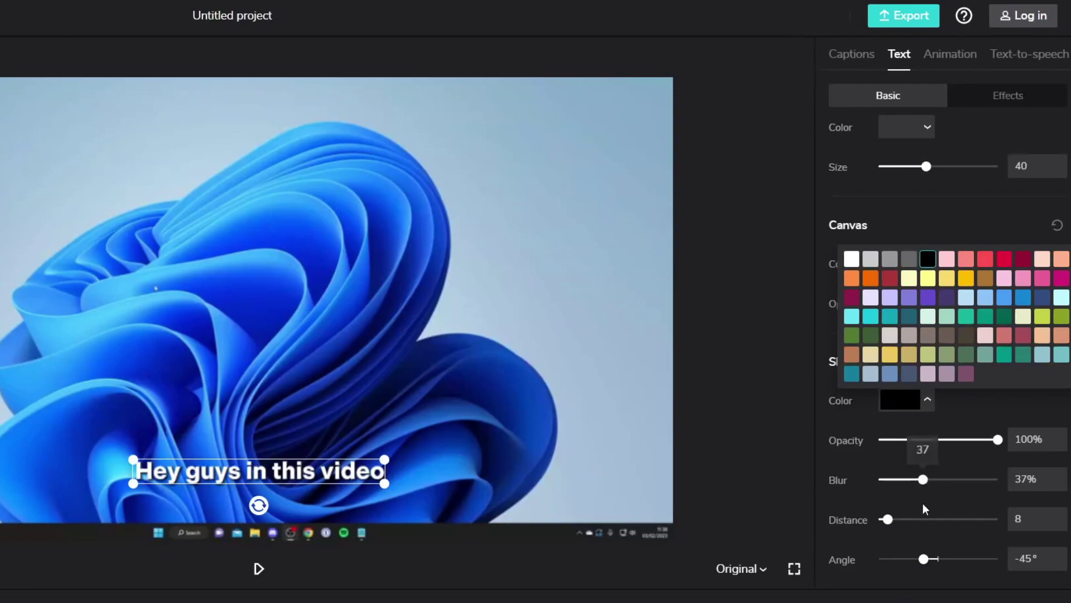
scroll(912, 500, up, 10)
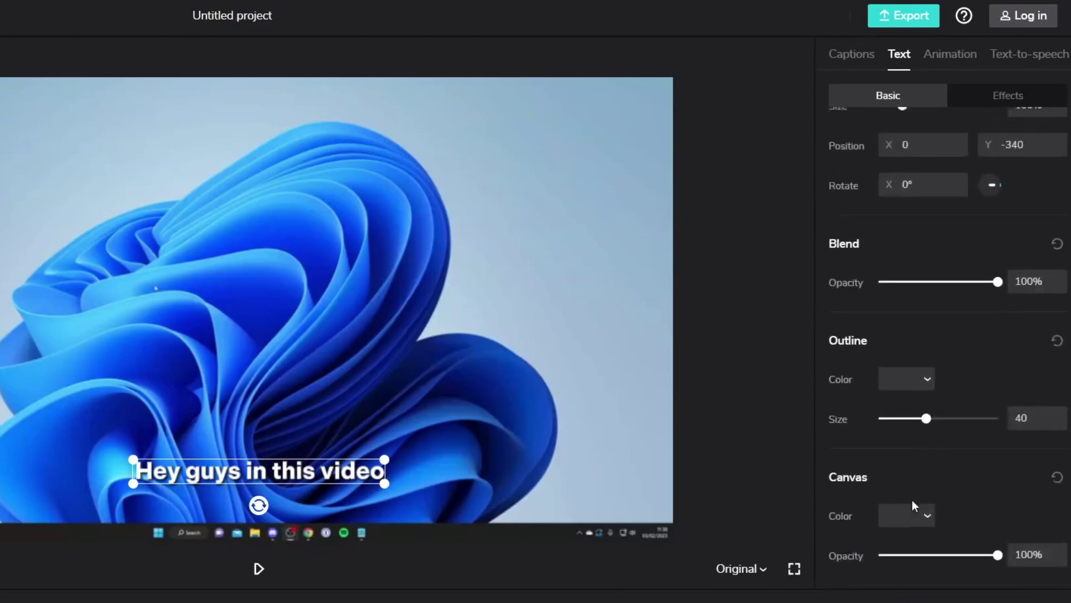
scroll(881, 240, up, 3)
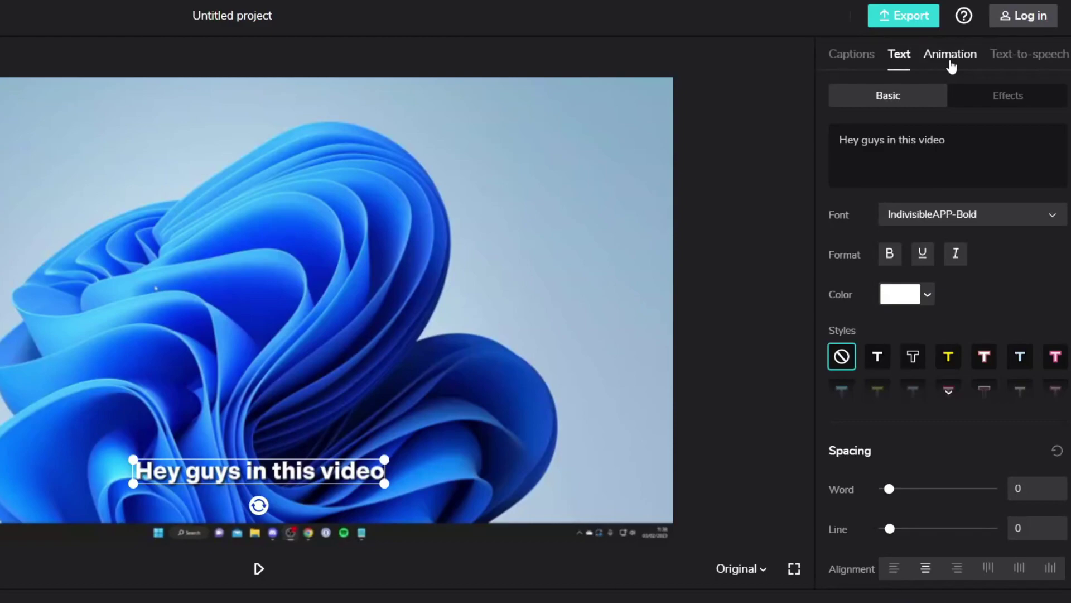
Give the captions a Glitch in-animation and Elastic telescope out-animation, then rewind the preview to the start.
click(950, 55)
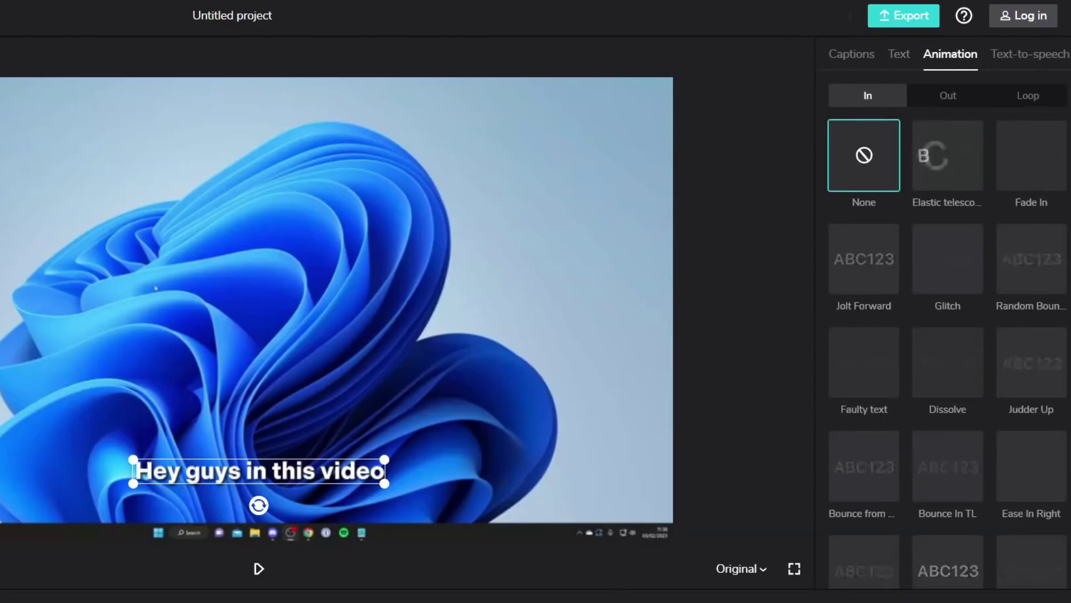
click(951, 268)
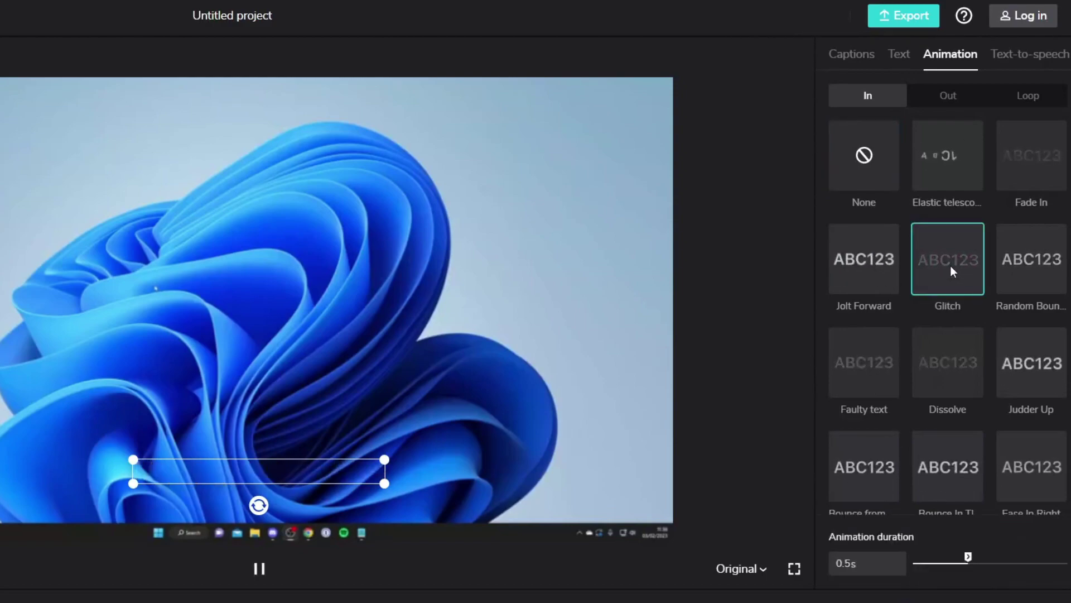
click(931, 99)
click(942, 156)
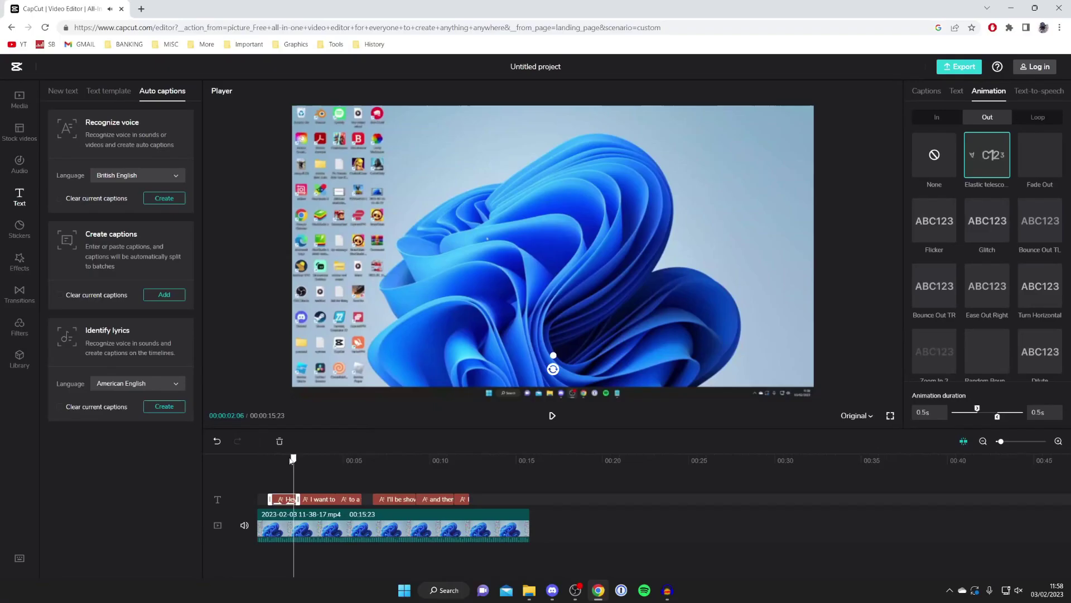
drag(291, 461, 260, 457)
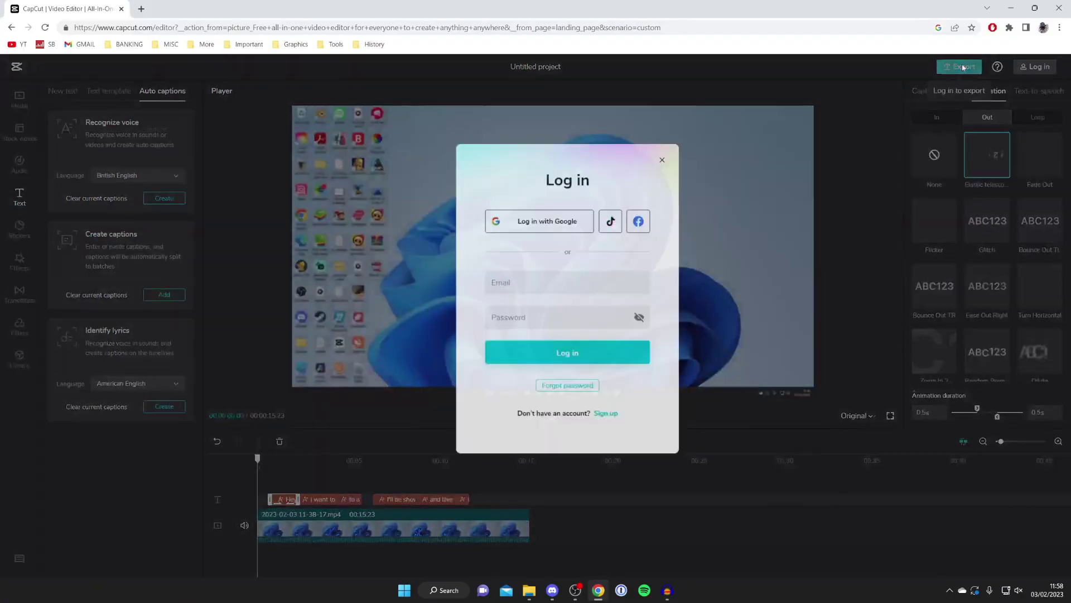
Start the export, sign in, and confirm Social media as the account role.
click(697, 40)
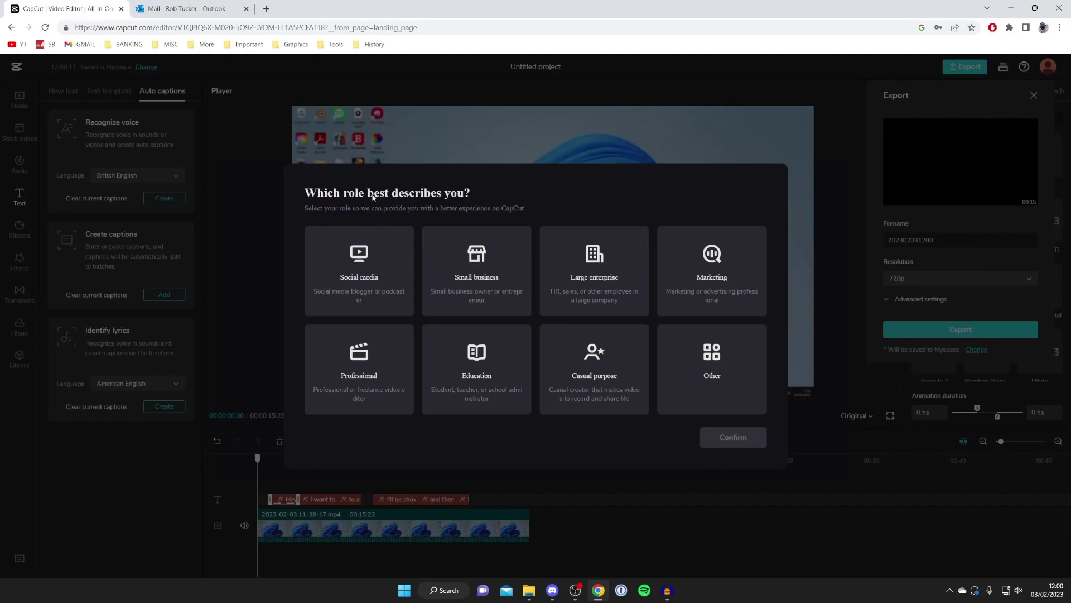
click(365, 241)
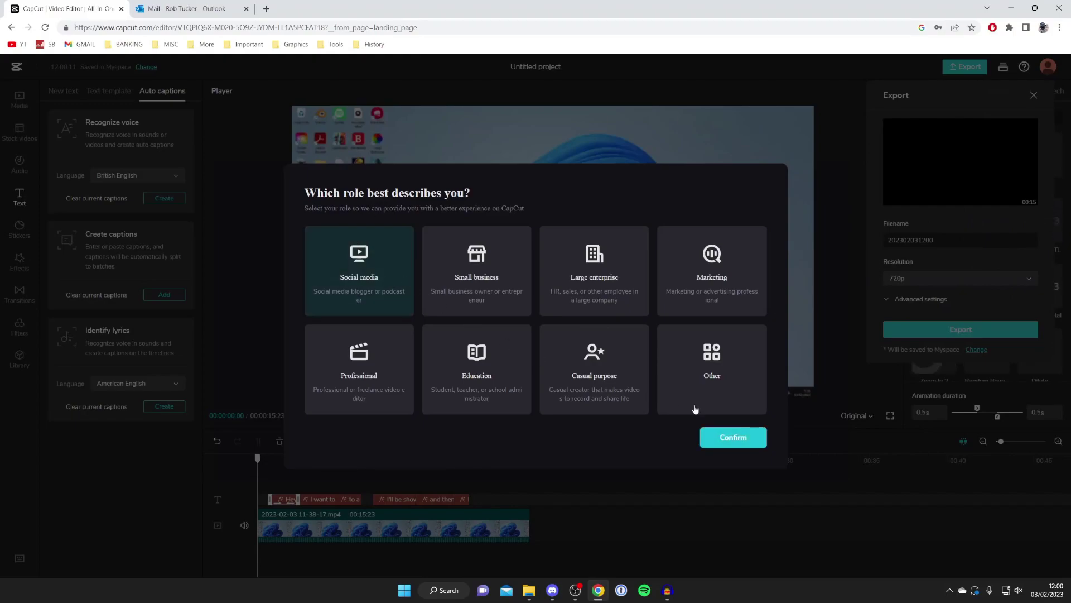
click(751, 431)
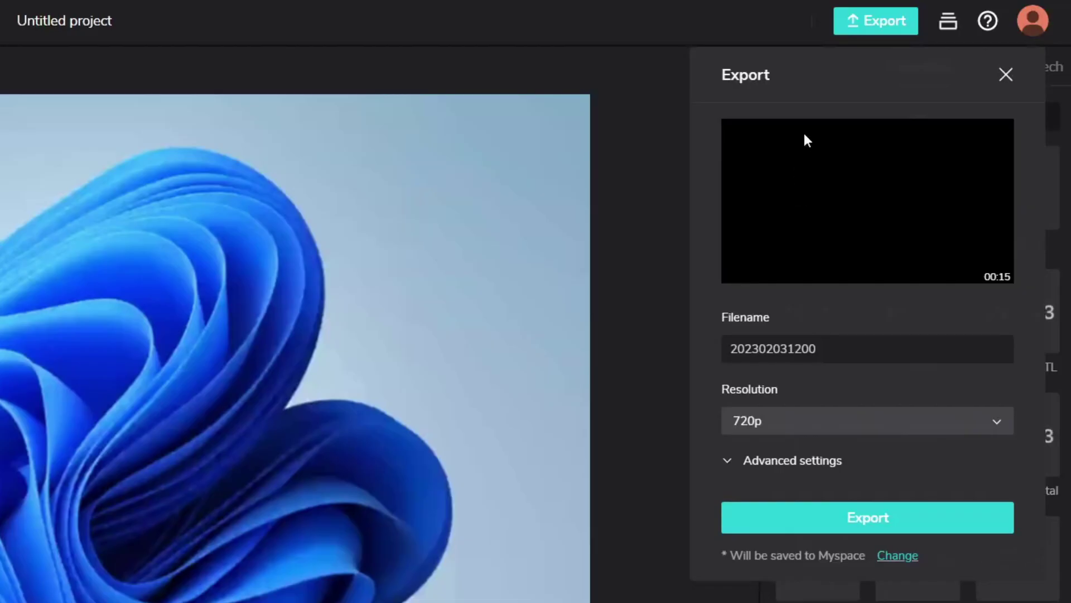
Rename the export file to 'Subtitles' and set the resolution to 1080p.
drag(816, 349, 734, 330)
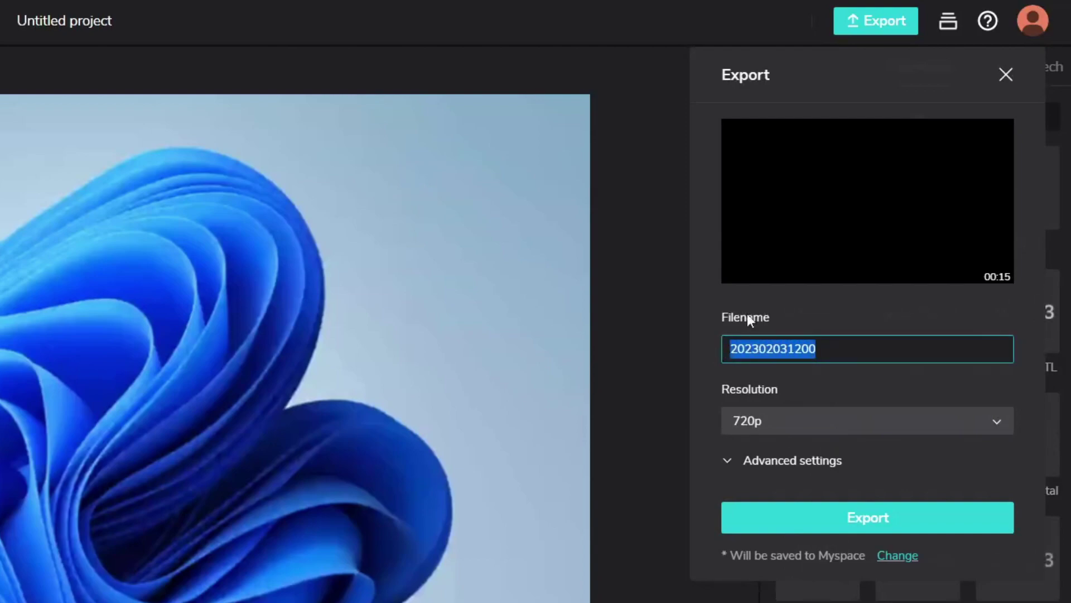
text(Subtitles)
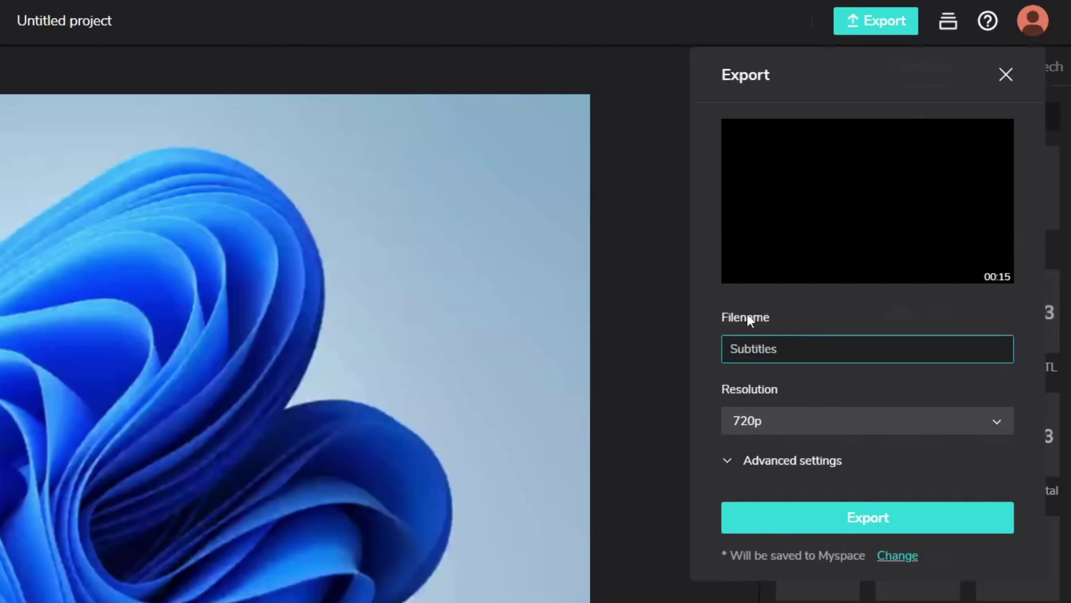
click(794, 417)
click(808, 551)
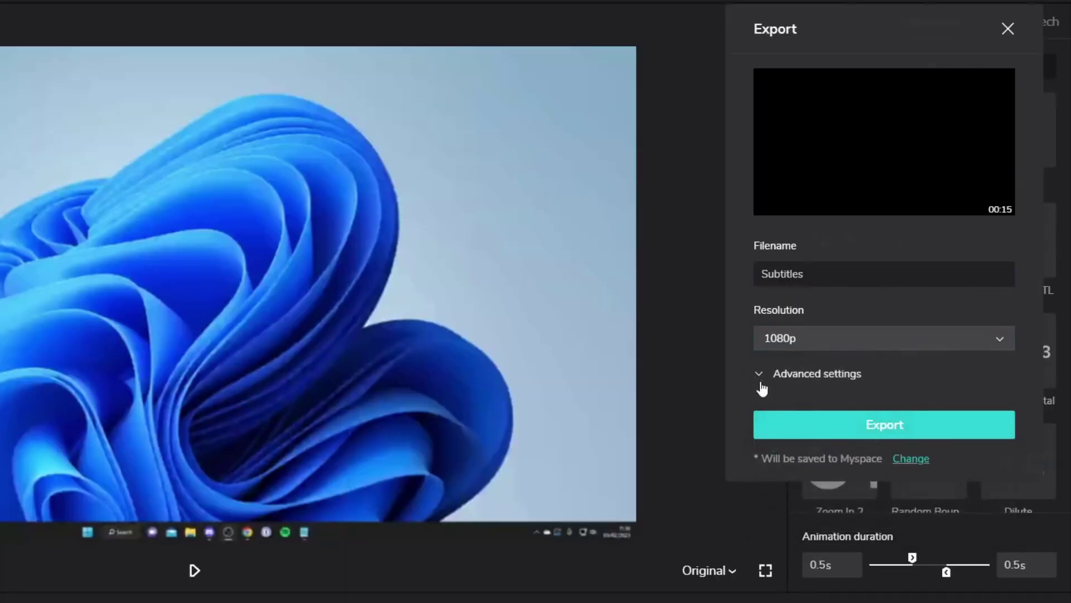
Set the frame rate to 60fps, then render and download Subtitles.mp4.
click(815, 374)
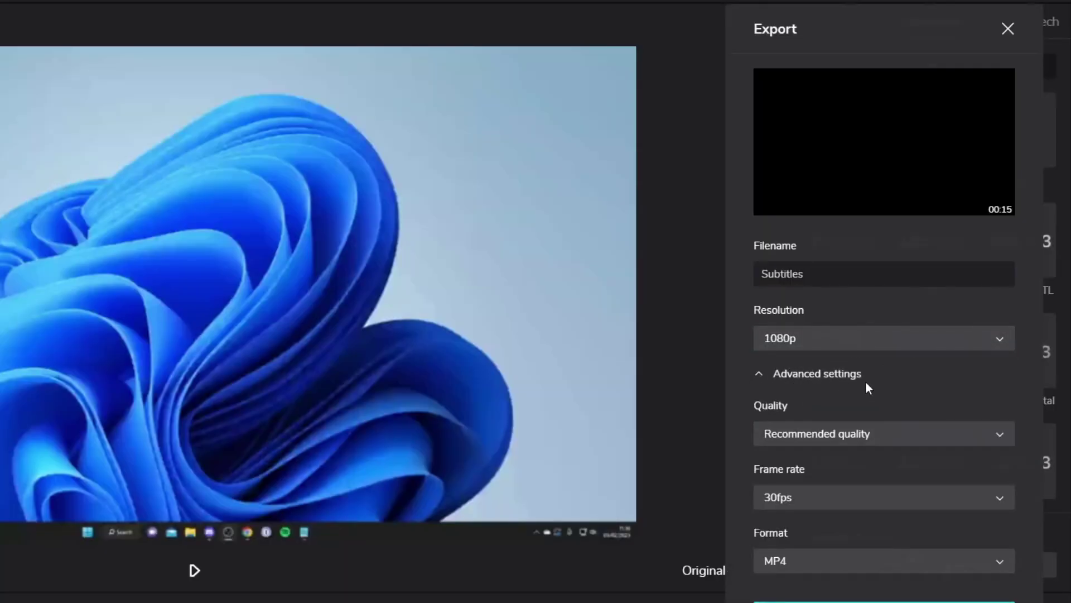
click(810, 502)
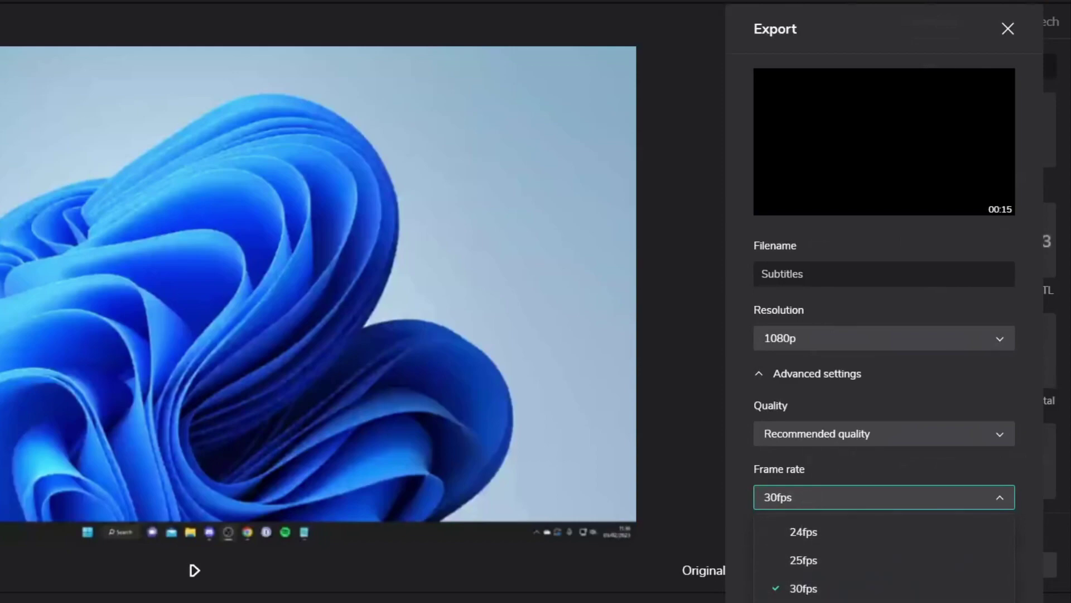
click(803, 600)
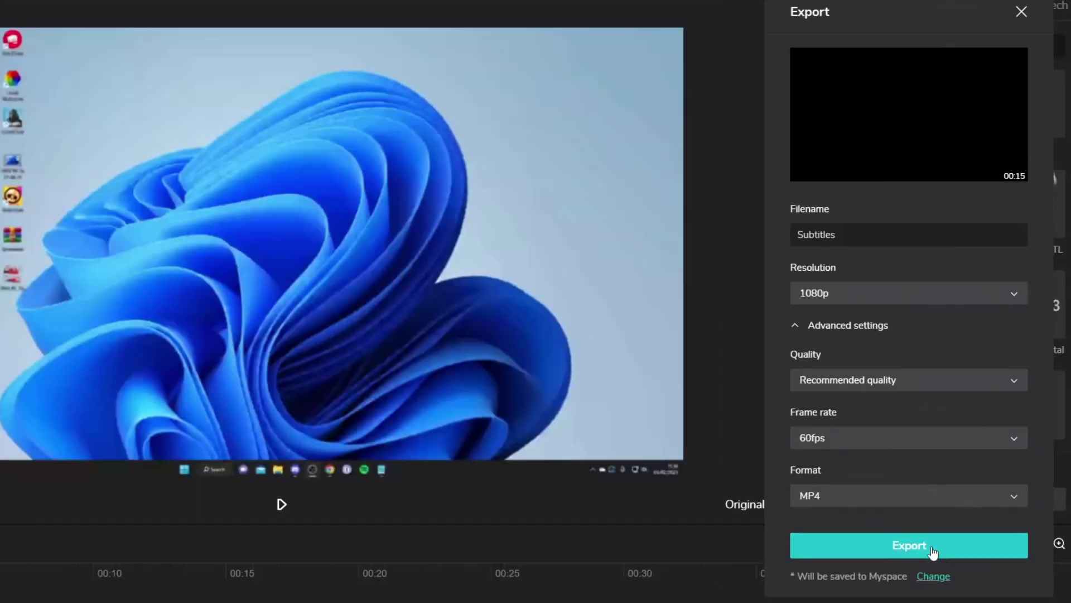
click(933, 551)
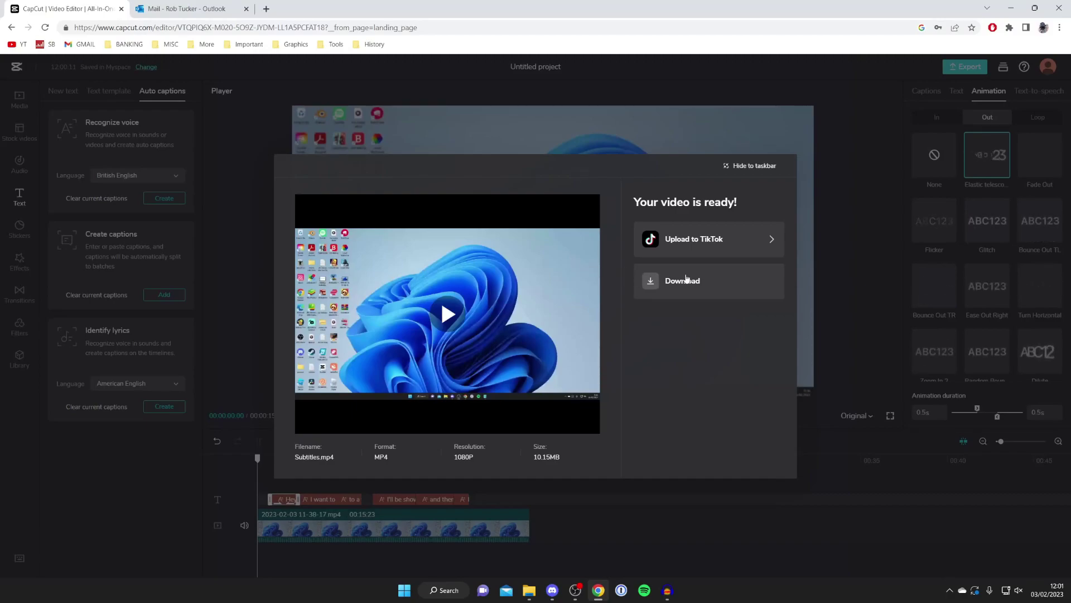
click(686, 279)
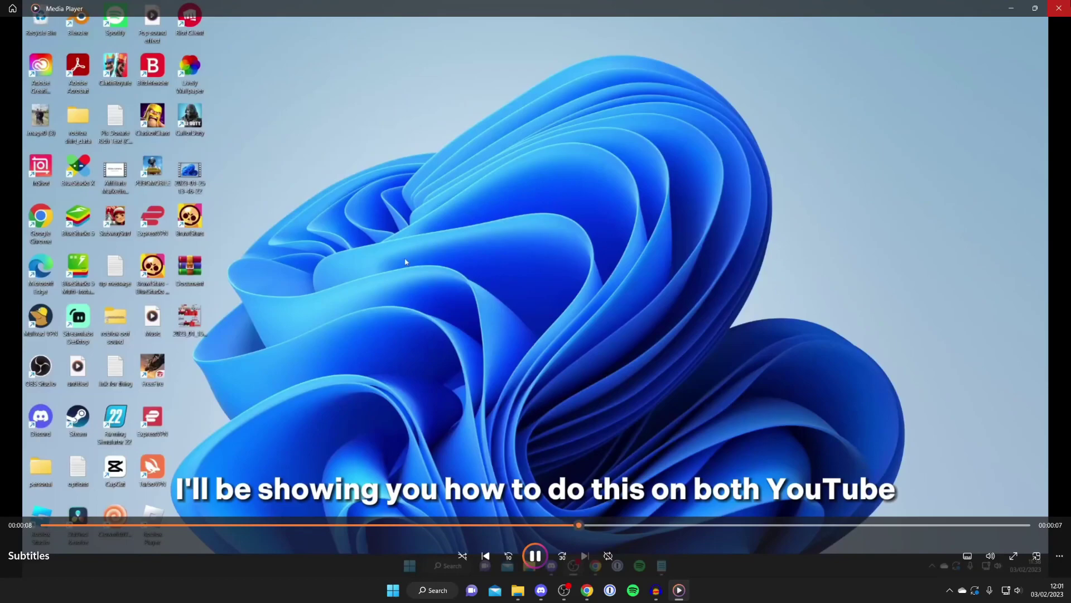
Close Media Player after watching the captioned Subtitles.mp4 playback.
click(1058, 8)
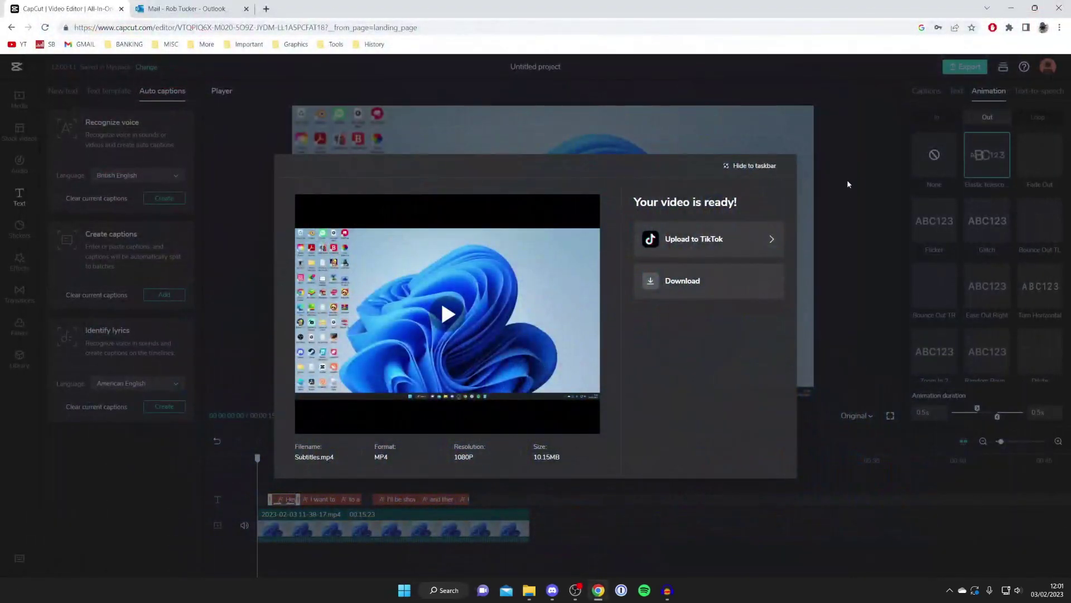